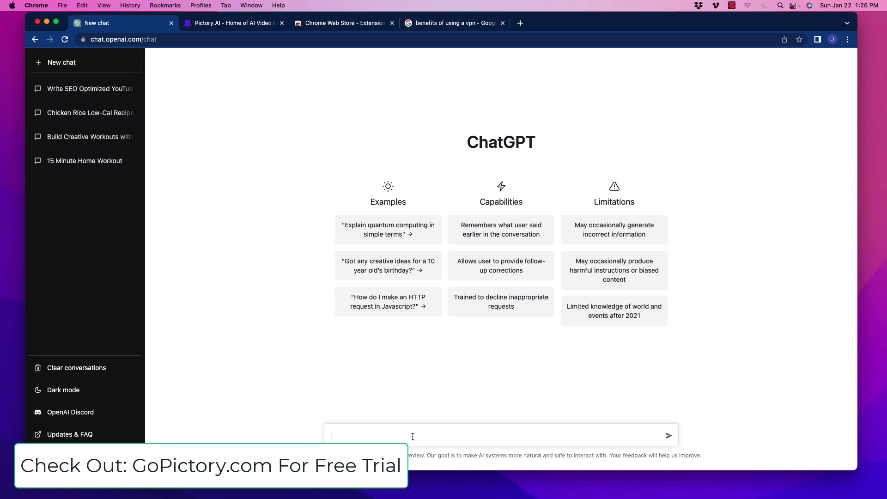
- Ask ChatGPT to write an article about the top 5 benefits of using a VPN
{"action": "type", "text": "Write an article about the top 5 benefits of using a vpn"}
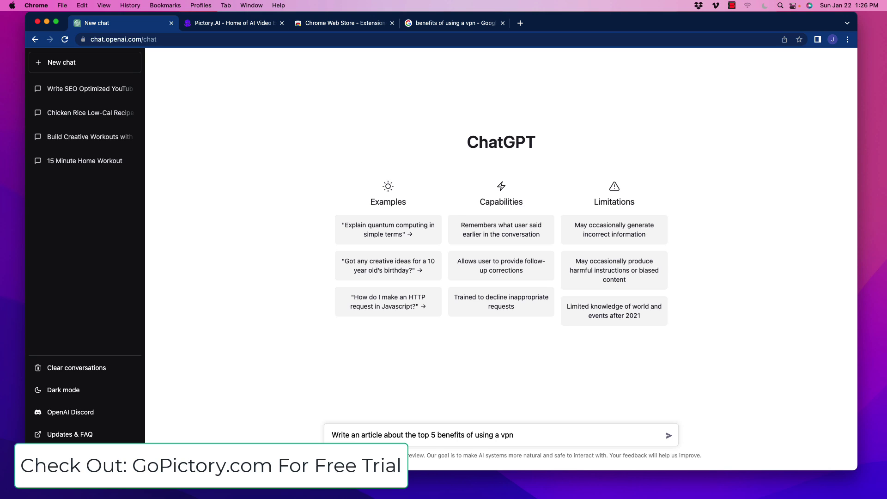
{"action": "key", "text": "Return"}
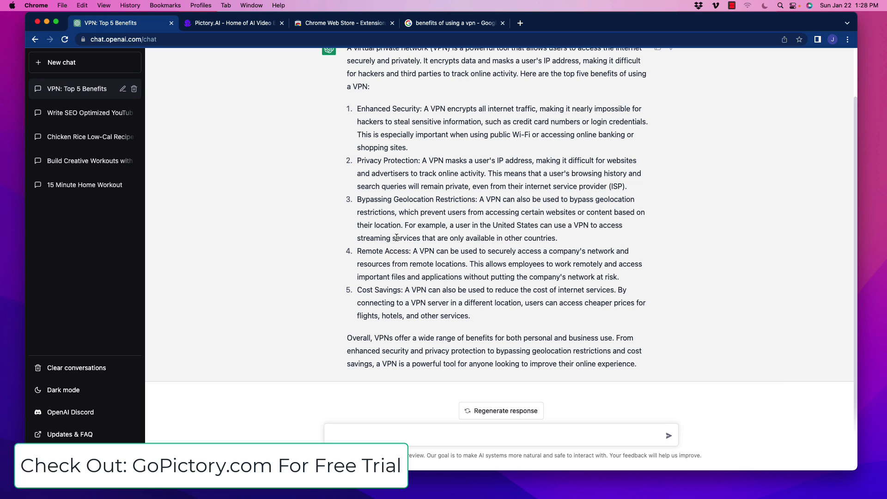
- Select the whole VPN article reply, then switch over to the Pictory page
{"action": "scroll", "coordinate": [533, 334], "scroll_direction": "up", "scroll_amount": 3}
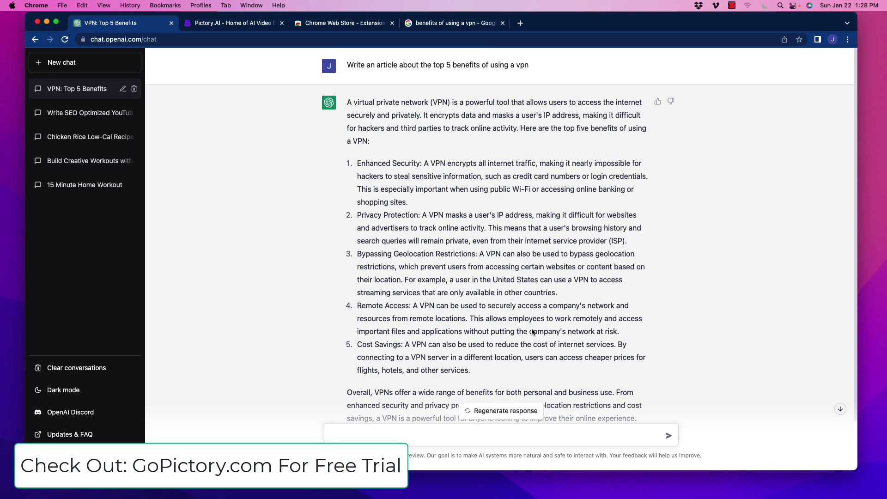
{"action": "scroll", "coordinate": [528, 304], "scroll_direction": "down", "scroll_amount": 3}
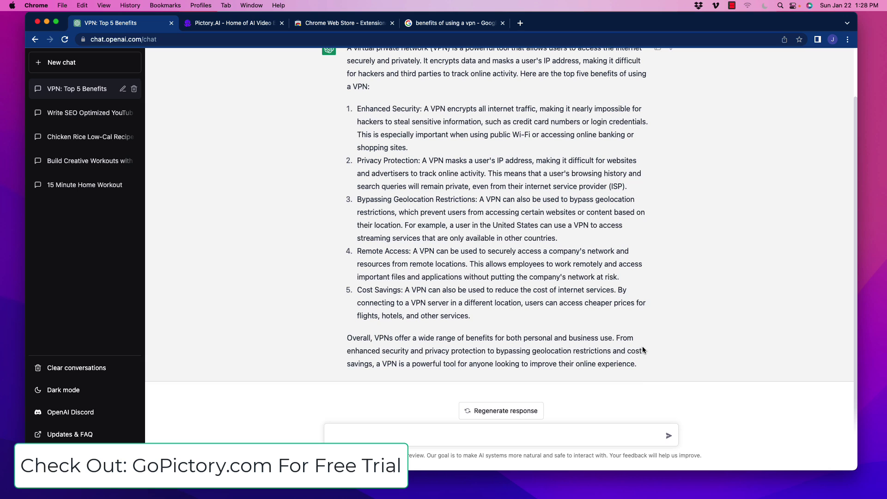
{"action": "left_click_drag", "start_coordinate": [649, 370], "coordinate": [343, 108]}
{"action": "key", "text": "super+c"}
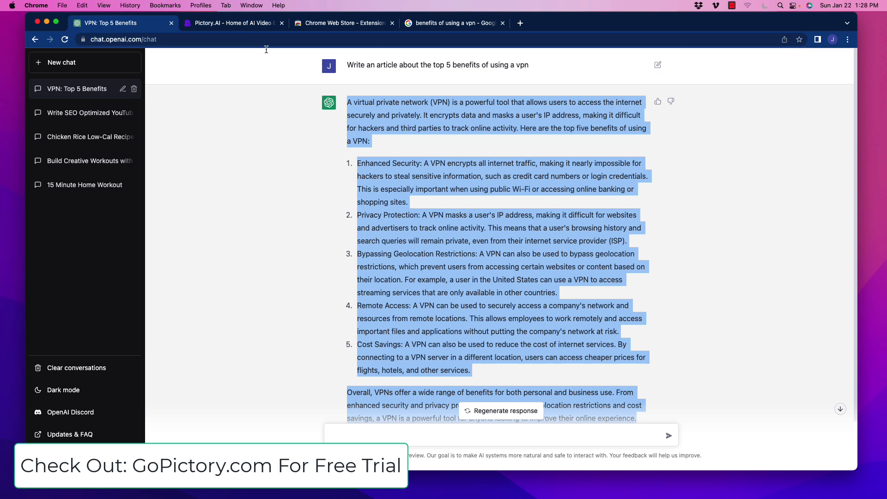
{"action": "left_click", "coordinate": [222, 24]}
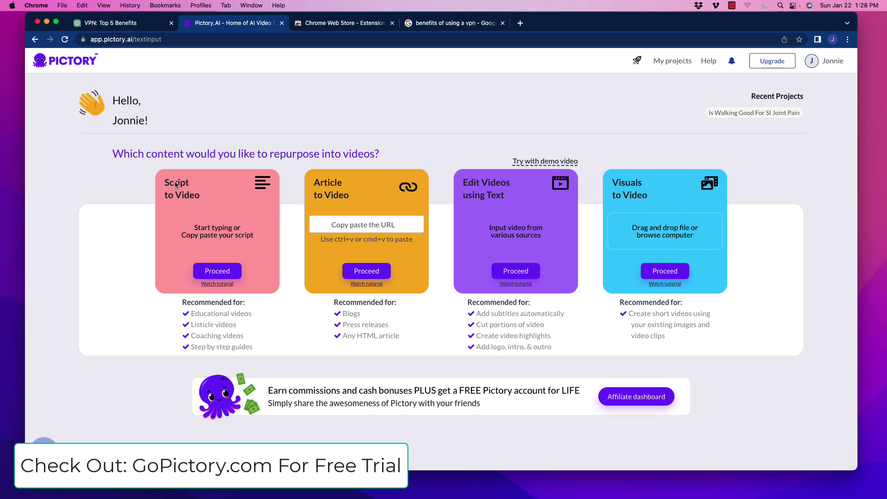
- Start a Script to Video project, paste in the VPN article, and check the Scene settings
{"action": "left_click", "coordinate": [219, 270]}
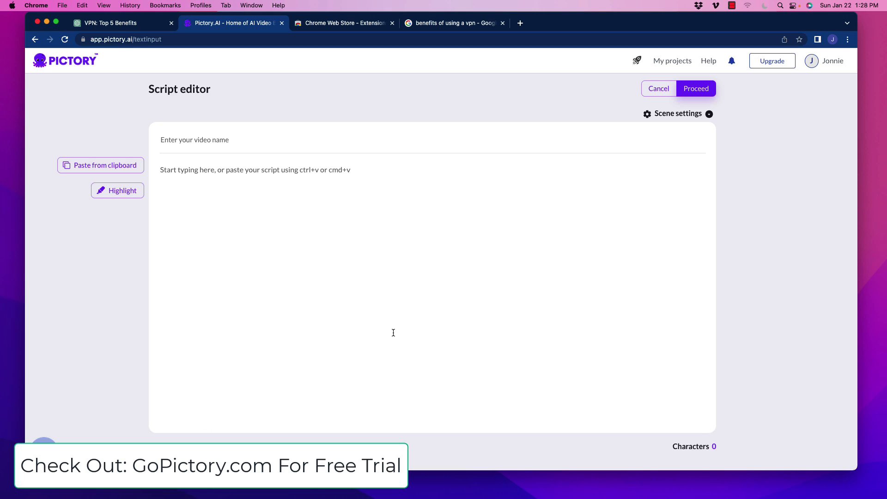
{"action": "left_click", "coordinate": [238, 189]}
{"action": "key", "text": "super+v"}
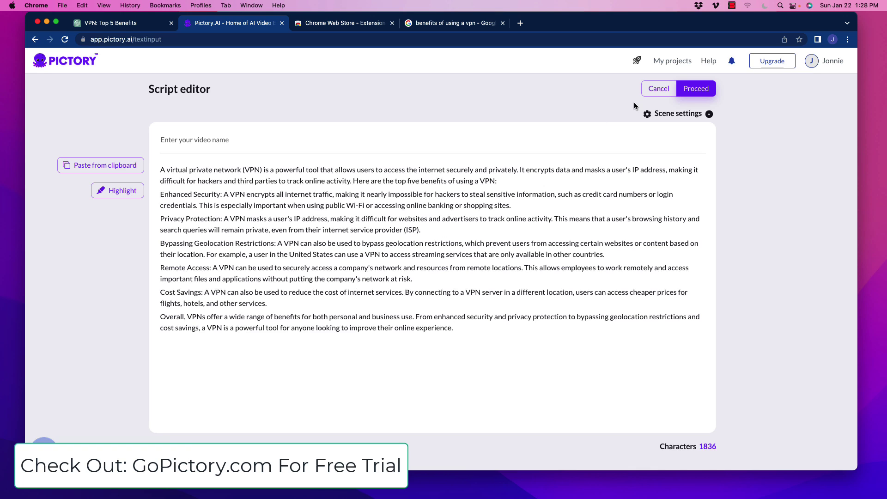
{"action": "left_click", "coordinate": [669, 118]}
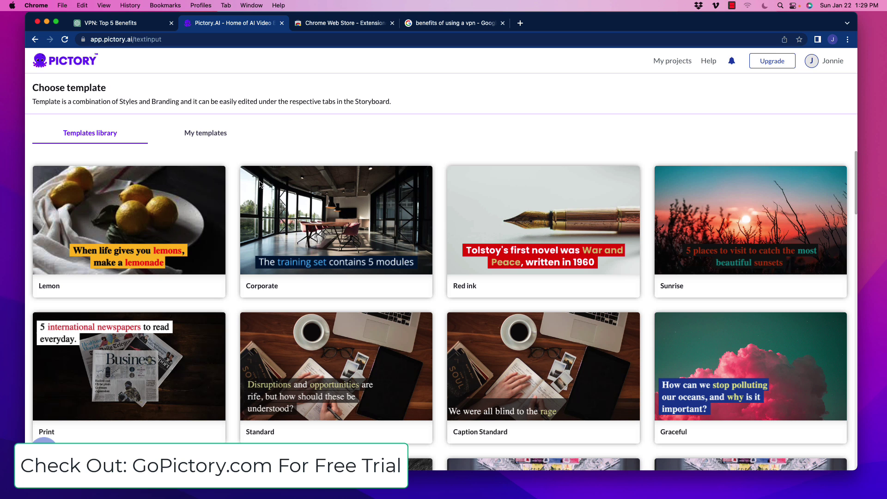
- Pick the Lemon card from the Templates library and confirm its aspect ratio
{"action": "scroll", "coordinate": [424, 253], "scroll_direction": "down", "scroll_amount": 1}
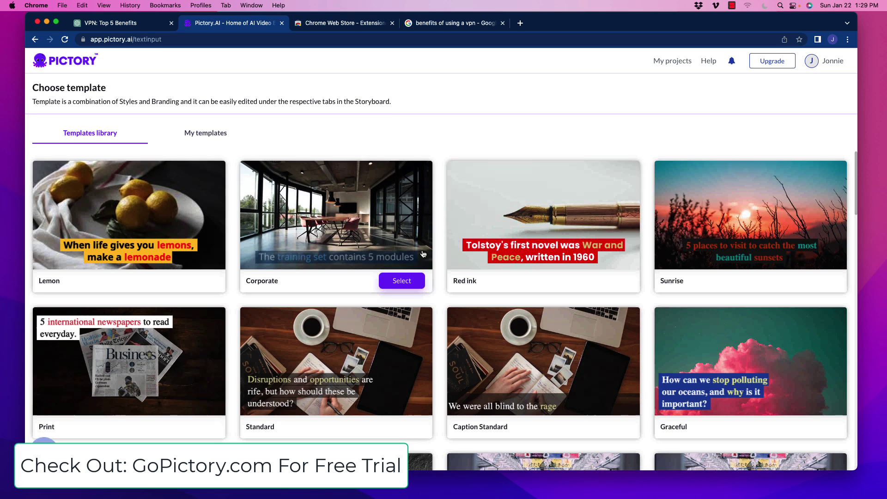
{"action": "scroll", "coordinate": [424, 254], "scroll_direction": "down", "scroll_amount": 3}
{"action": "scroll", "coordinate": [550, 262], "scroll_direction": "down", "scroll_amount": 10}
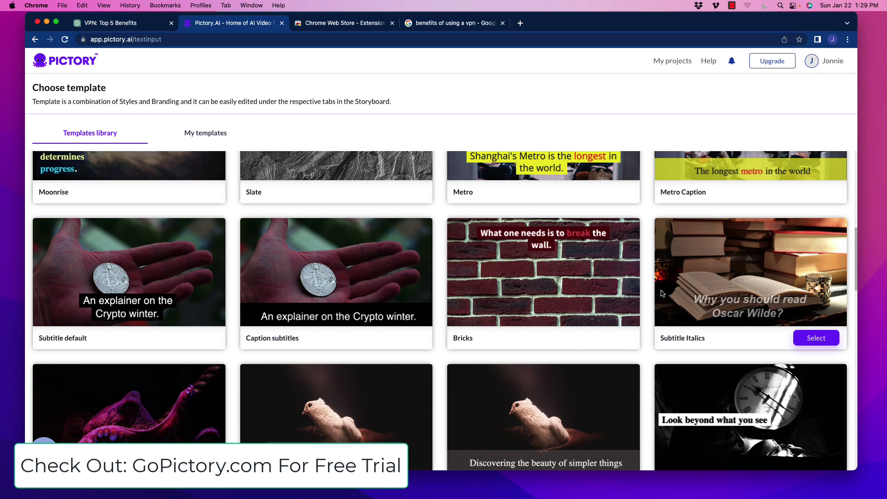
{"action": "scroll", "coordinate": [605, 397], "scroll_direction": "down", "scroll_amount": 12}
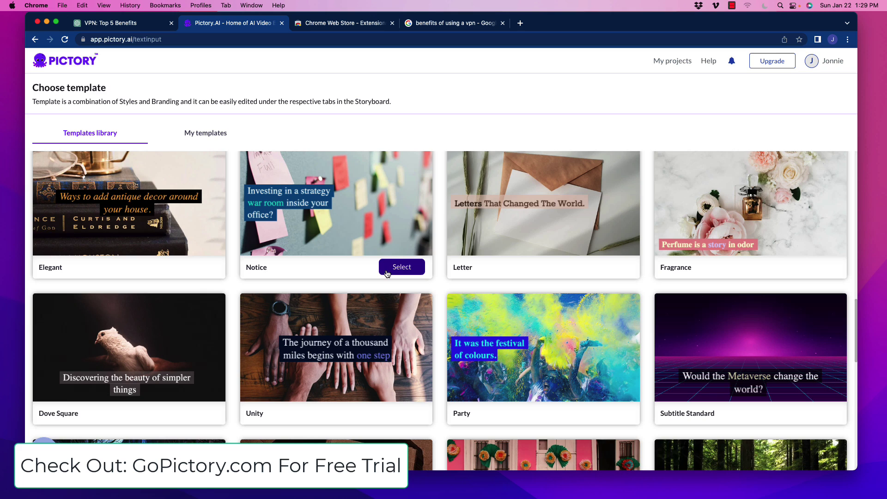
{"action": "scroll", "coordinate": [473, 257], "scroll_direction": "down", "scroll_amount": 3}
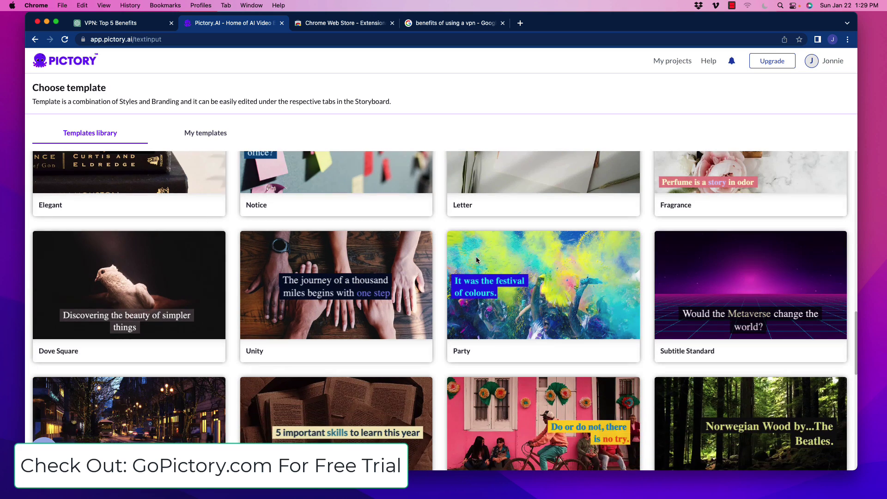
{"action": "scroll", "coordinate": [462, 268], "scroll_direction": "up", "scroll_amount": 15}
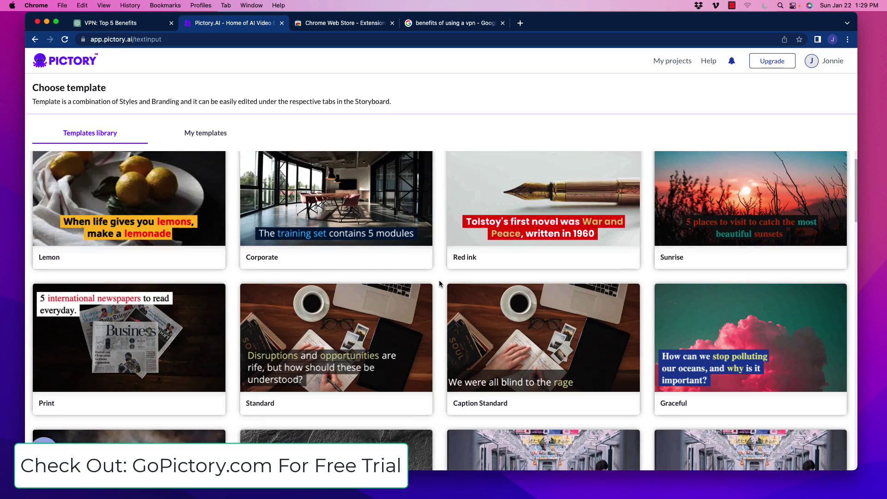
{"action": "scroll", "coordinate": [439, 280], "scroll_direction": "up", "scroll_amount": 2}
{"action": "mouse_move", "coordinate": [104, 240]}
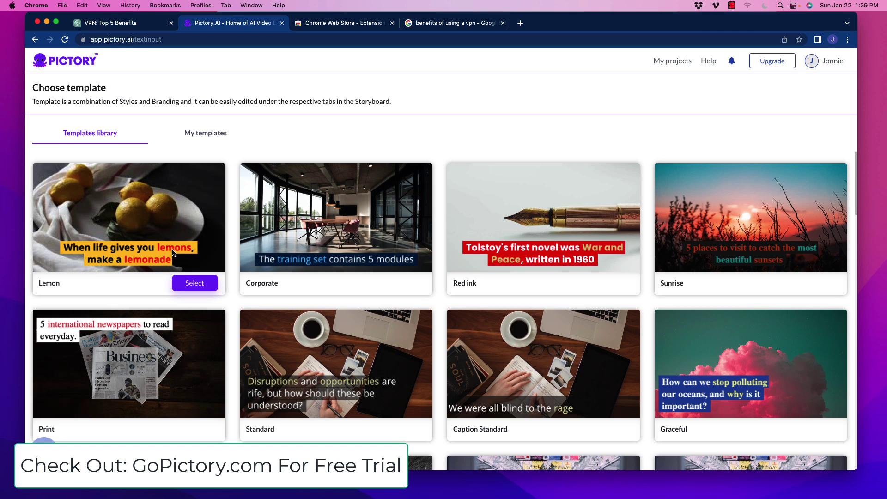
{"action": "left_click", "coordinate": [194, 282]}
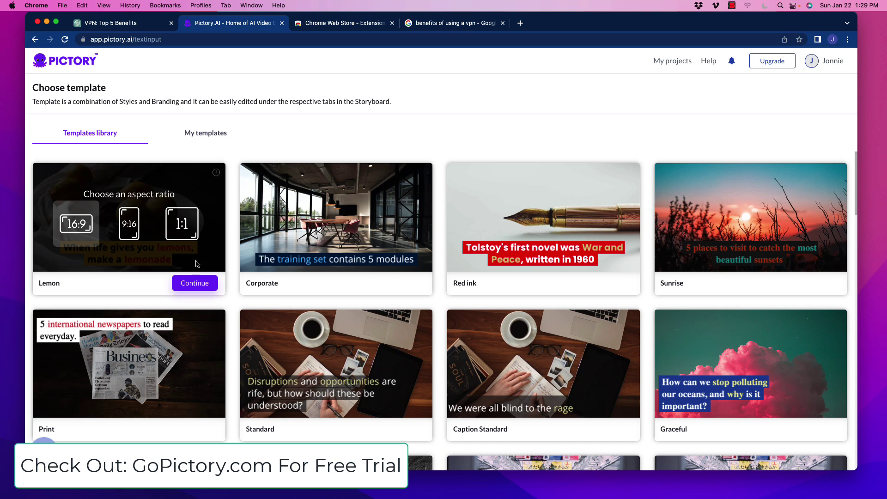
{"action": "left_click", "coordinate": [196, 282]}
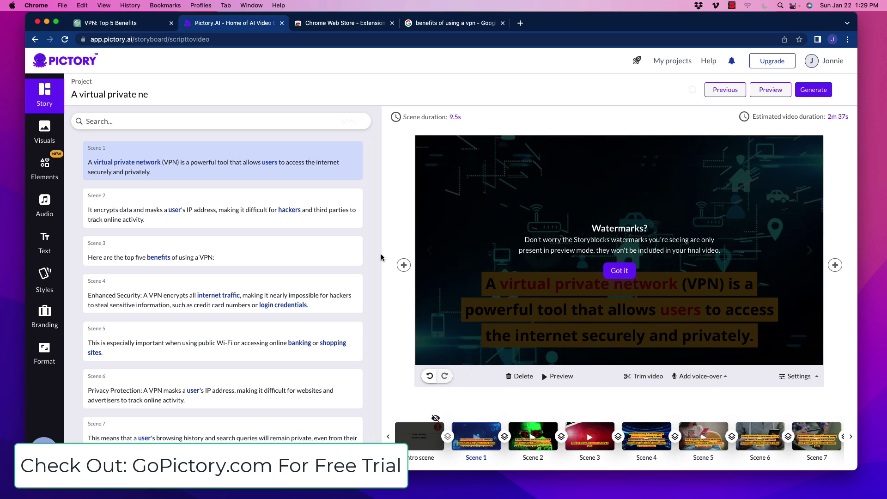
- Dismiss the Watermarks notice to reveal Scene 1 with its Lemon-style caption
{"action": "left_click", "coordinate": [620, 270]}
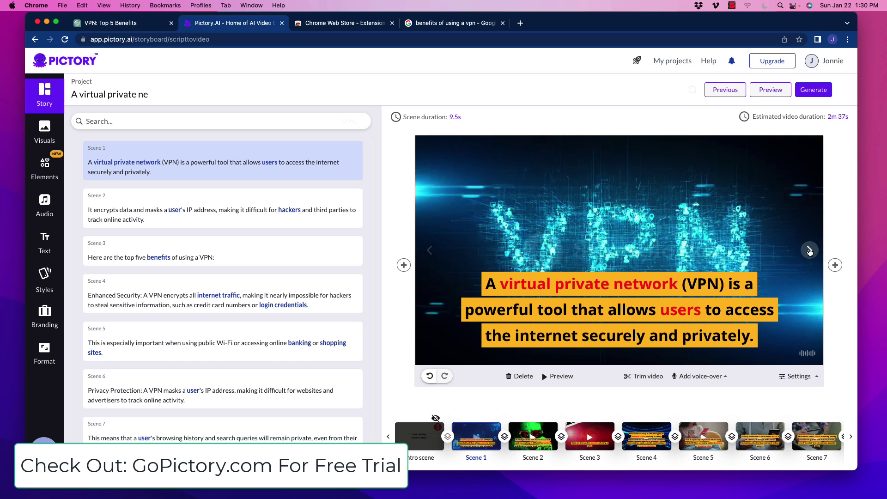
- Preview Scenes 2 through 4 and open the timing settings for Scene 4
{"action": "left_click", "coordinate": [809, 250]}
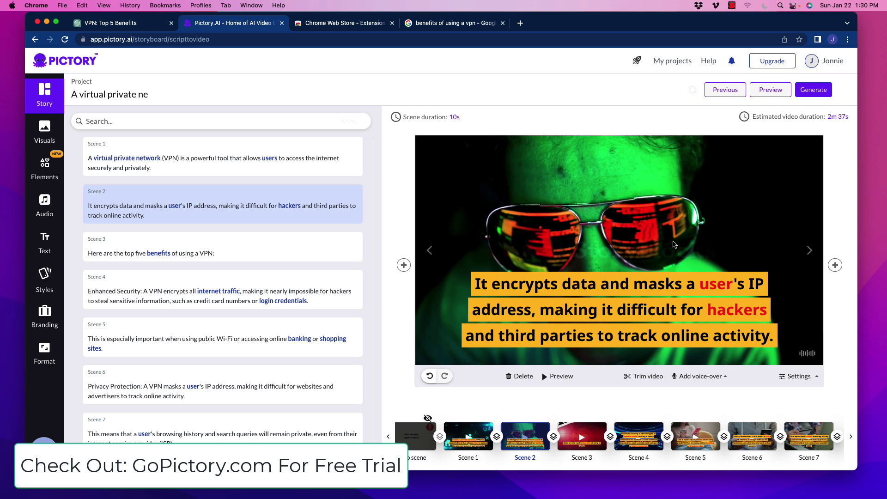
{"action": "left_click", "coordinate": [810, 250]}
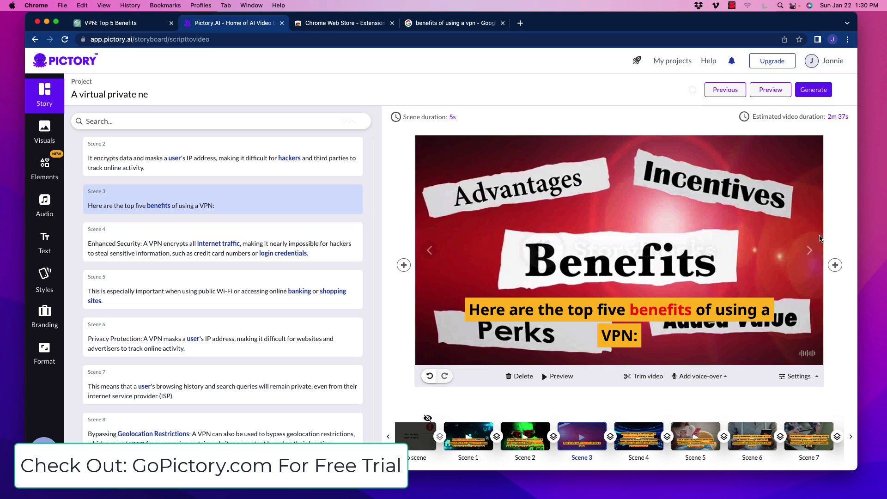
{"action": "left_click", "coordinate": [806, 252]}
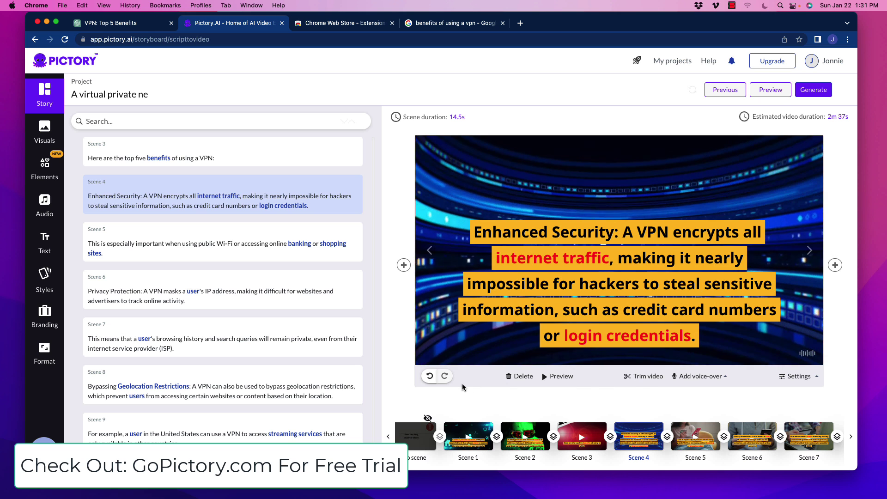
{"action": "left_click", "coordinate": [443, 118]}
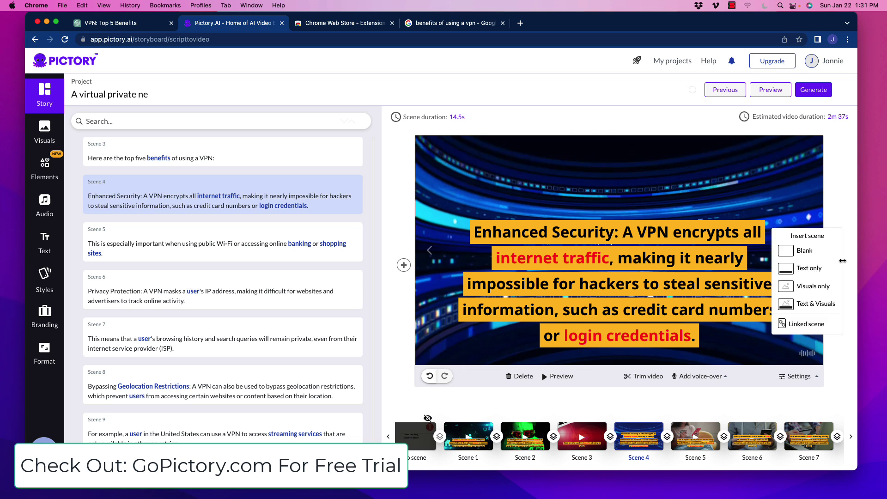
- Advance the preview from Scene 5 on to Scene 8's geolocation clip
{"action": "left_click", "coordinate": [810, 251]}
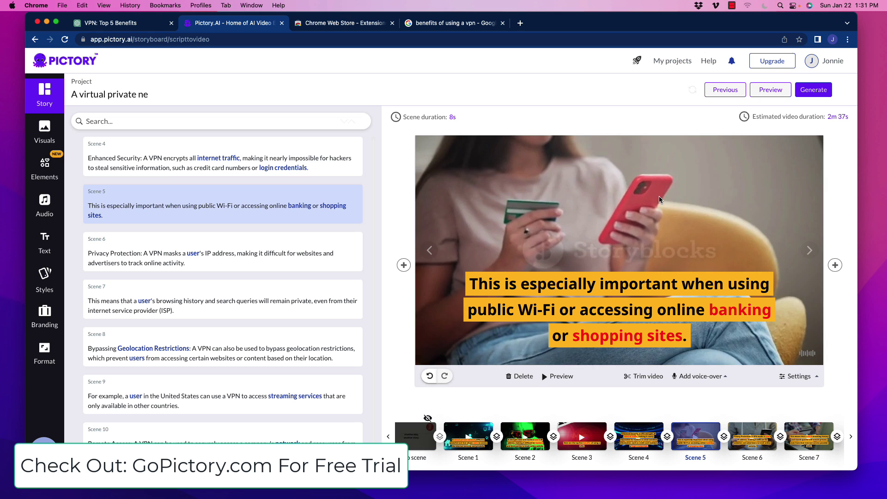
{"action": "left_click", "coordinate": [810, 251]}
{"action": "left_click", "coordinate": [810, 251]}
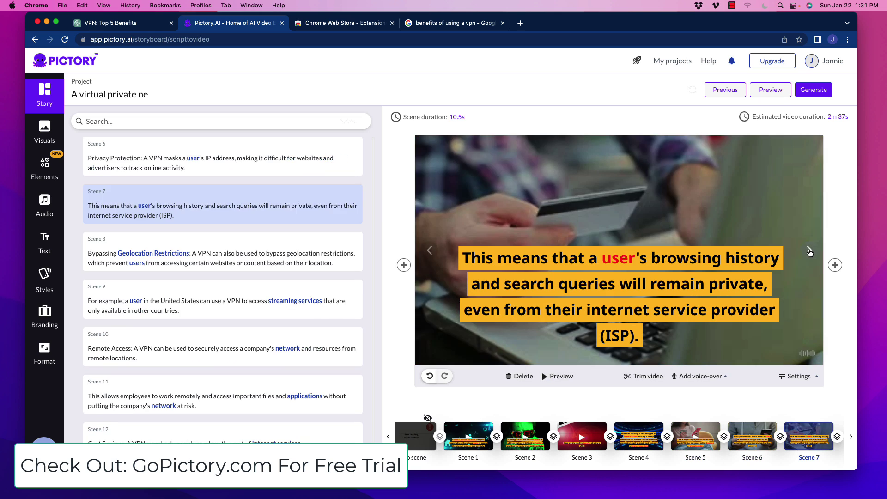
{"action": "left_click", "coordinate": [809, 251]}
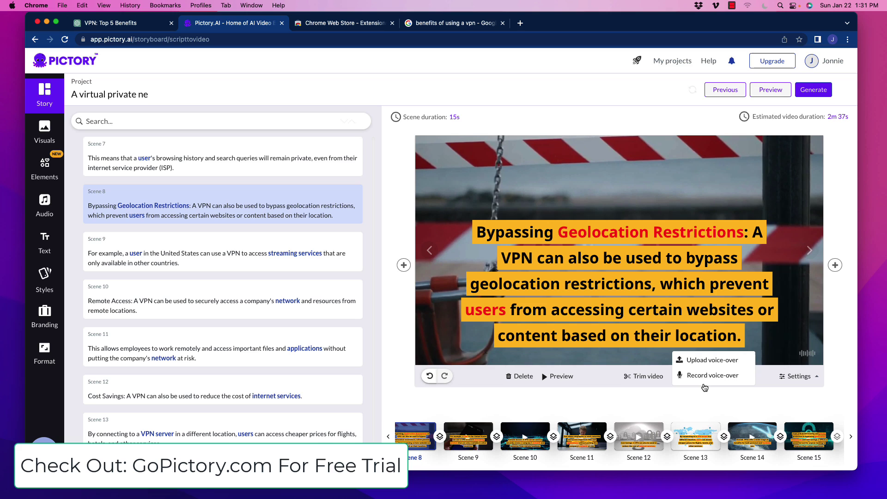
- Open the Audio panel's background music list, where Road Cruising shows as applied
{"action": "mouse_move", "coordinate": [710, 379]}
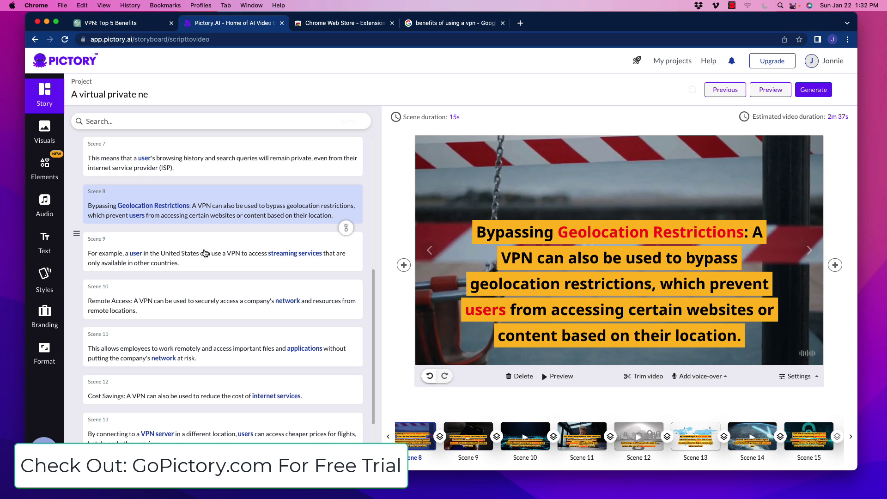
{"action": "left_click", "coordinate": [39, 203]}
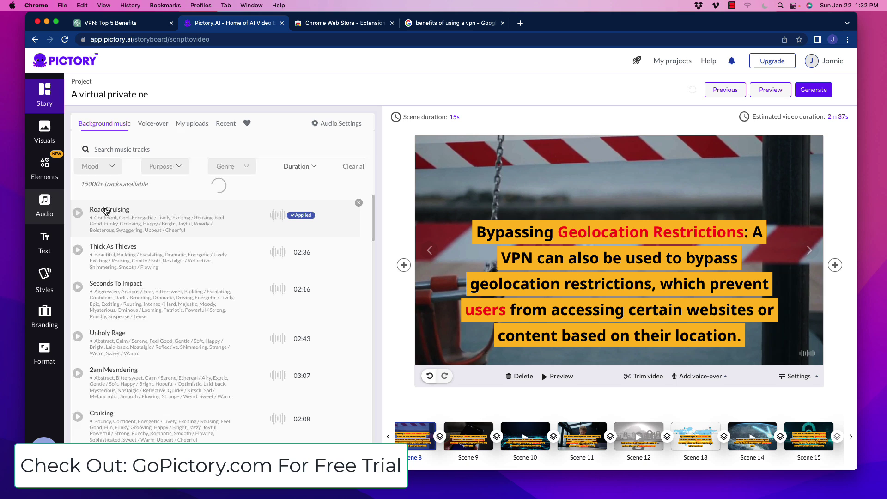
- Browse the US English and other voice-over voices and check the voice speed setting
{"action": "left_click", "coordinate": [154, 128]}
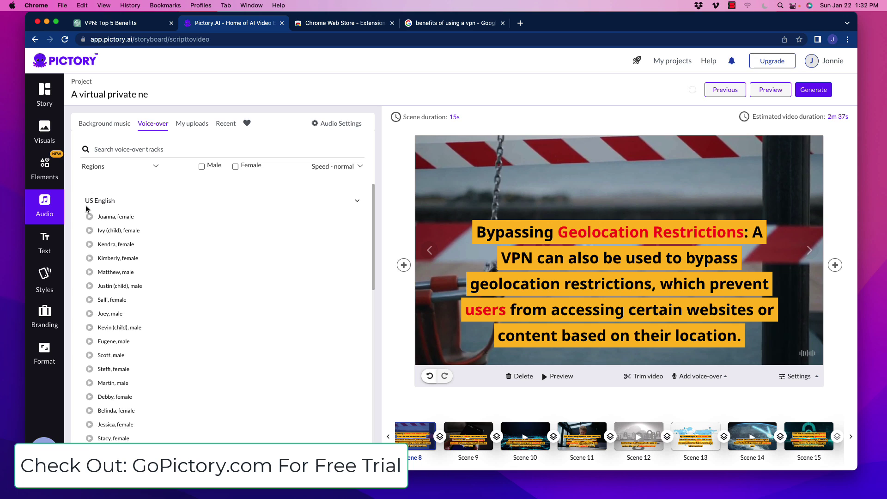
{"action": "scroll", "coordinate": [116, 266], "scroll_direction": "down", "scroll_amount": 10}
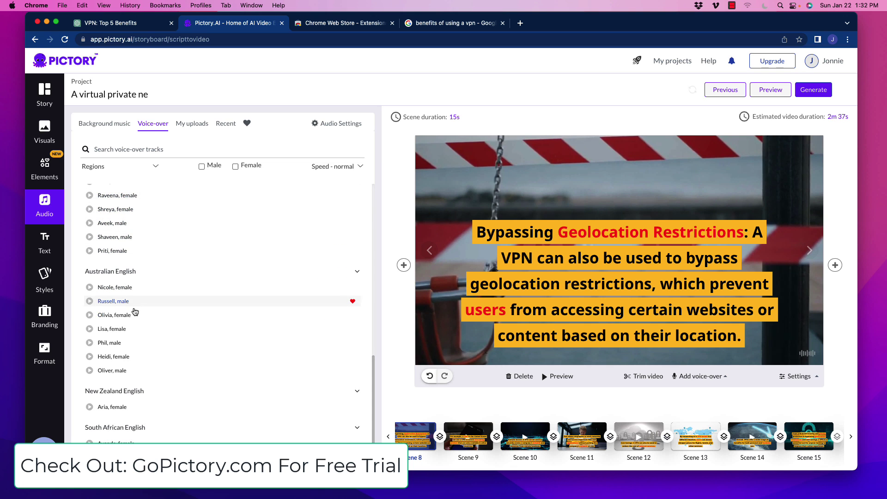
{"action": "scroll", "coordinate": [174, 293], "scroll_direction": "down", "scroll_amount": 1}
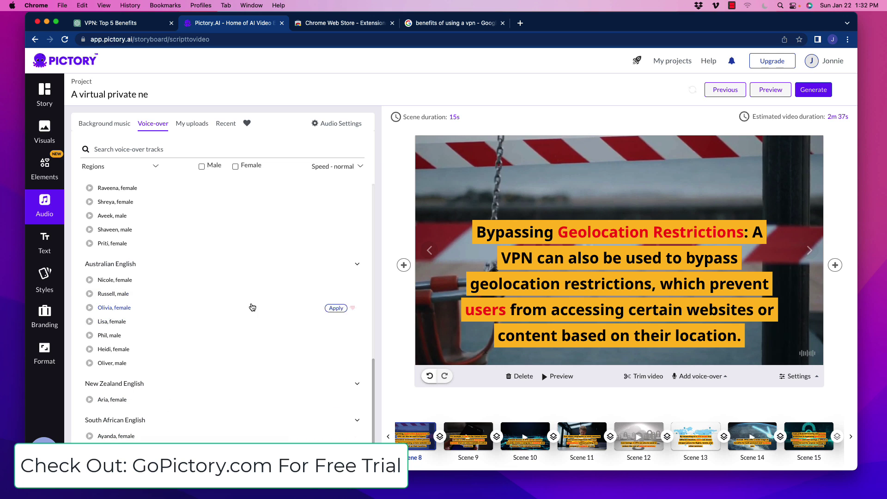
{"action": "scroll", "coordinate": [213, 280], "scroll_direction": "up", "scroll_amount": 10}
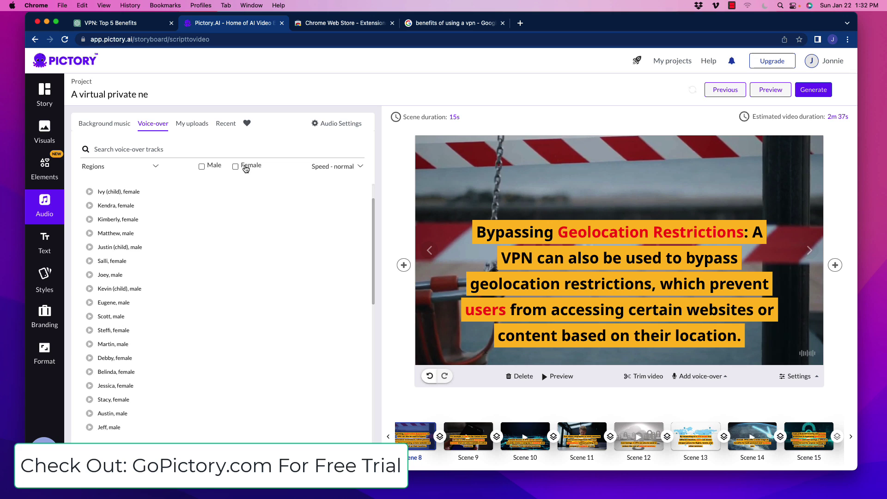
{"action": "left_click", "coordinate": [343, 167]}
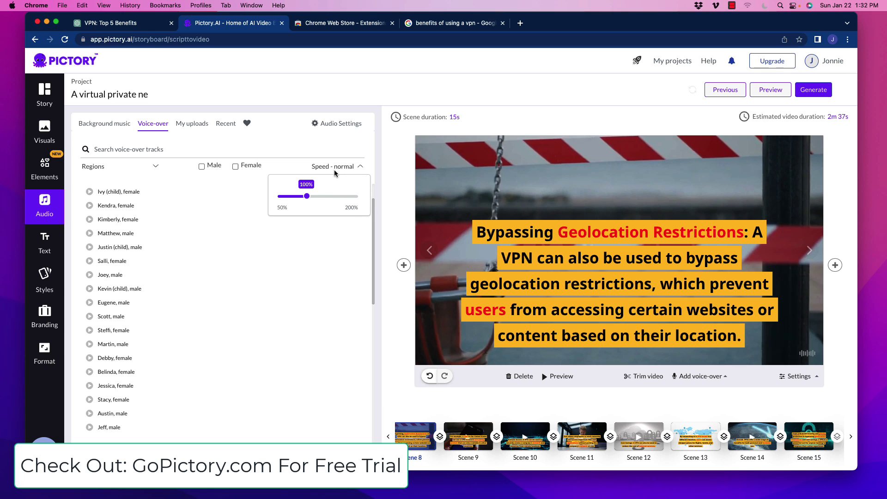
{"action": "left_click", "coordinate": [337, 168]}
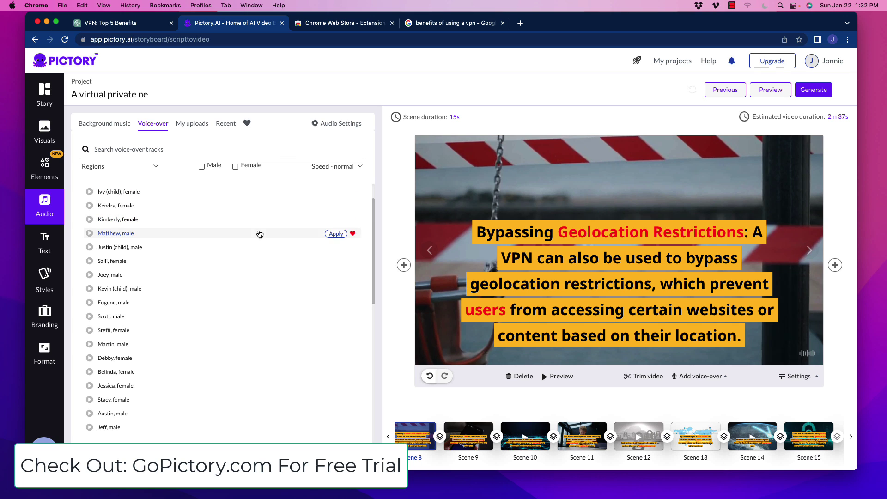
{"action": "scroll", "coordinate": [180, 243], "scroll_direction": "up", "scroll_amount": 2}
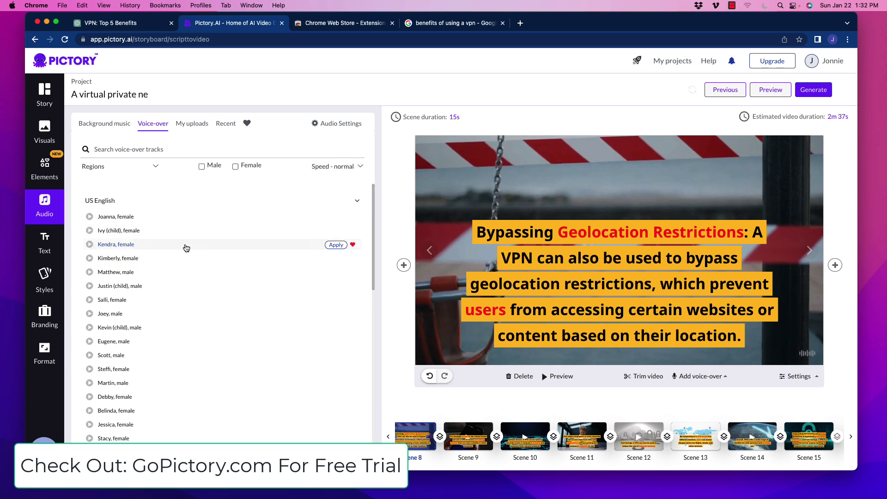
- Switch to the background music tracks and back to the voice-over voices
{"action": "left_click", "coordinate": [111, 125]}
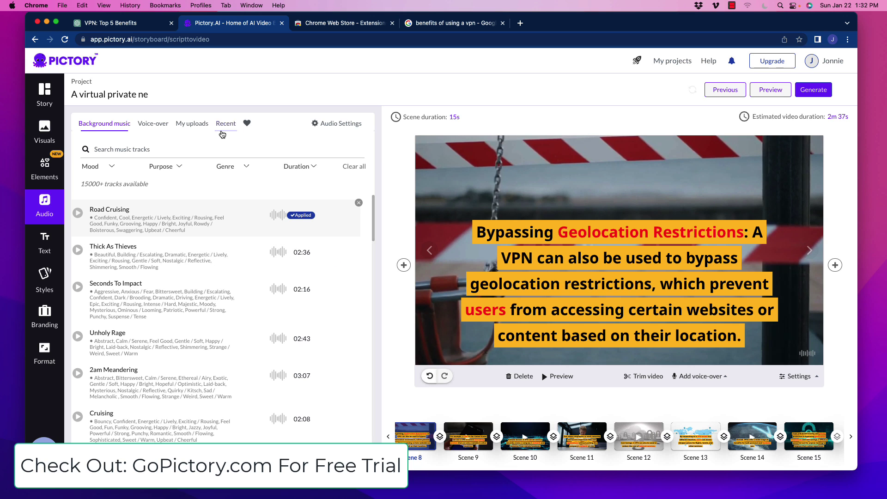
{"action": "left_click", "coordinate": [162, 125]}
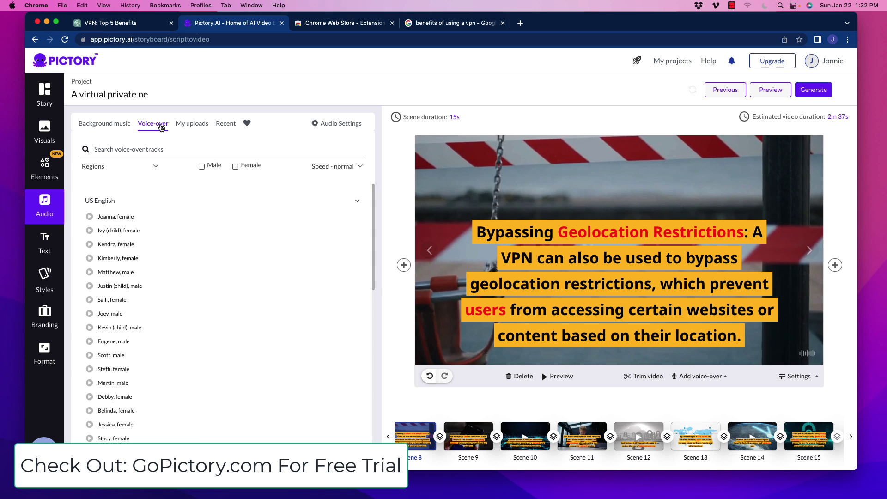
{"action": "left_click", "coordinate": [709, 379]}
- Browse the Stickers, GIFs and Emojis tabs in Elements, then bring up the Text panel
{"action": "left_click", "coordinate": [44, 168]}
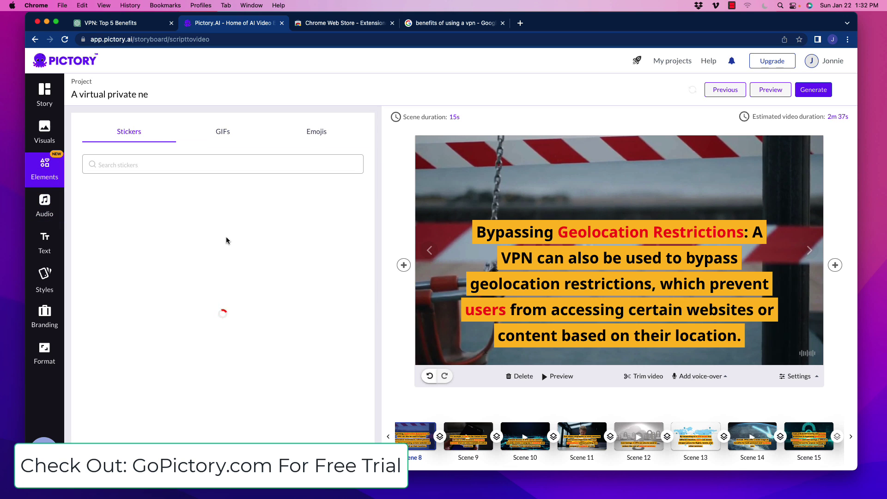
{"action": "left_click", "coordinate": [254, 135]}
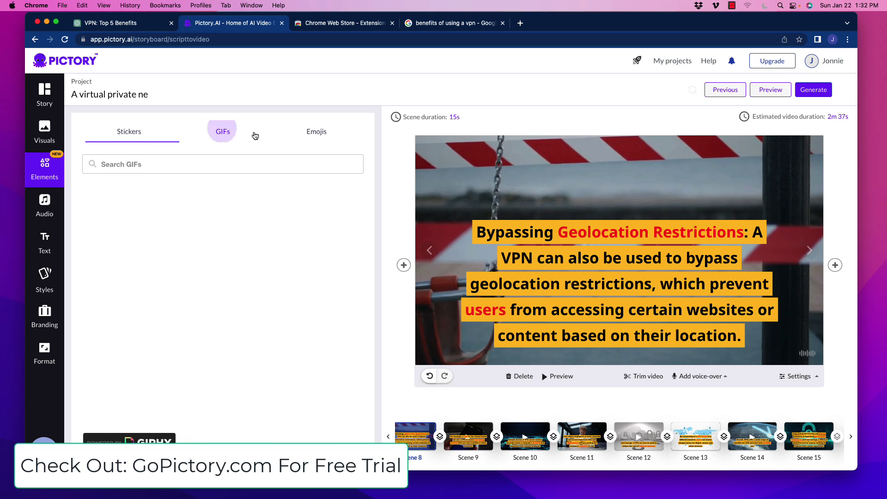
{"action": "left_click", "coordinate": [315, 134]}
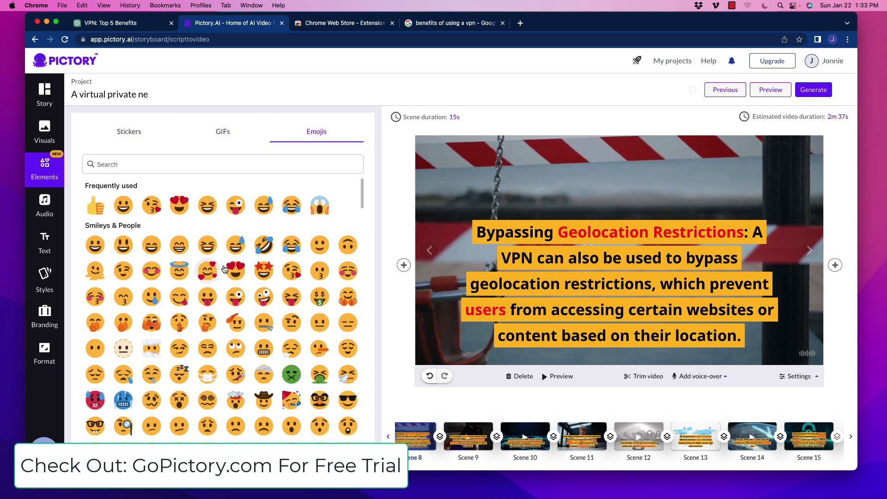
{"action": "left_click", "coordinate": [223, 132]}
{"action": "left_click", "coordinate": [143, 134]}
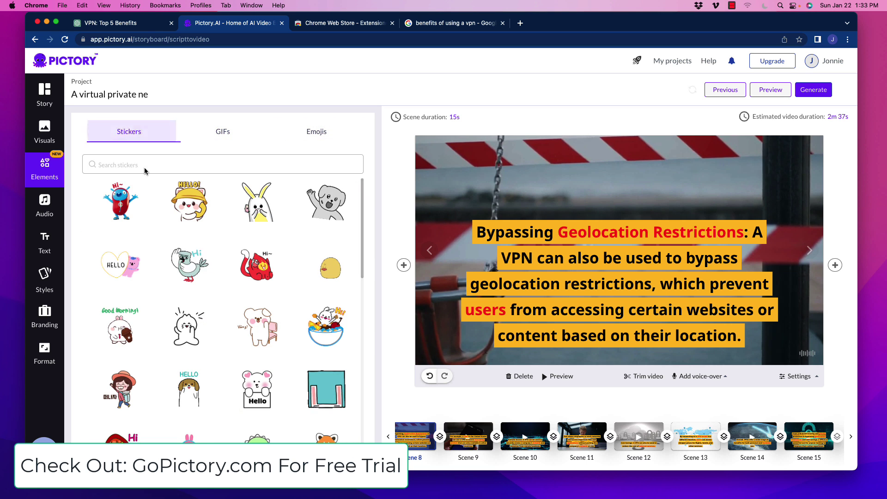
{"action": "scroll", "coordinate": [164, 277], "scroll_direction": "down", "scroll_amount": 10}
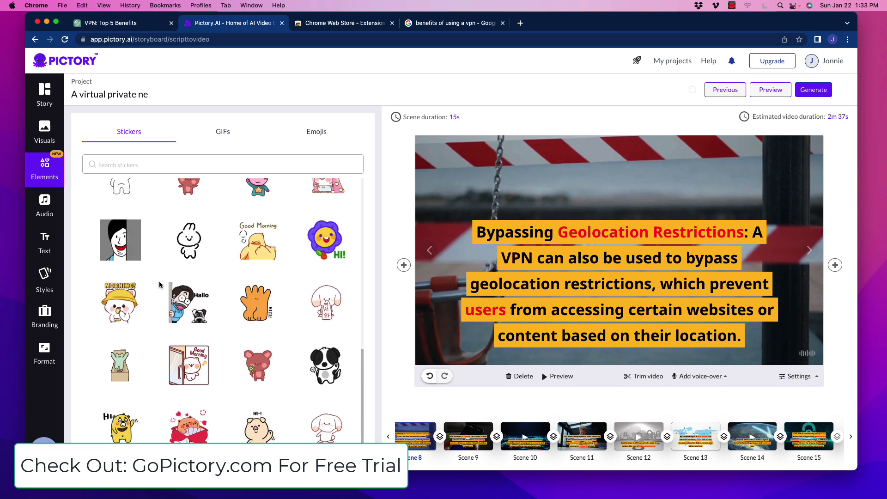
{"action": "left_click", "coordinate": [103, 137]}
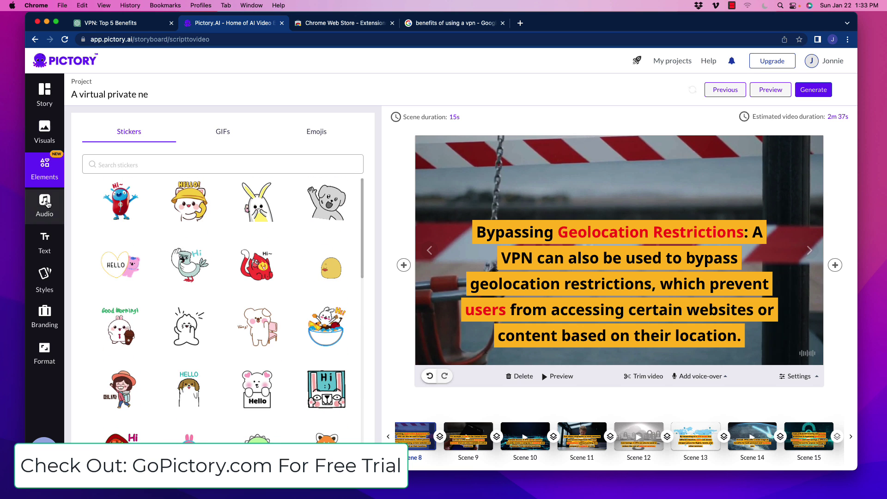
{"action": "left_click", "coordinate": [47, 238]}
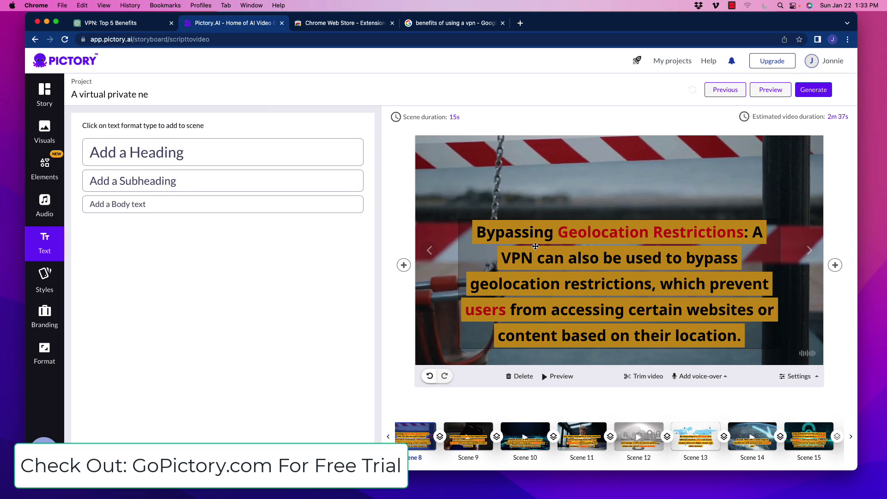
- Pass through Styles and Branding to reach Format, showing 720p and 16:9 Landscape
{"action": "left_click", "coordinate": [44, 280]}
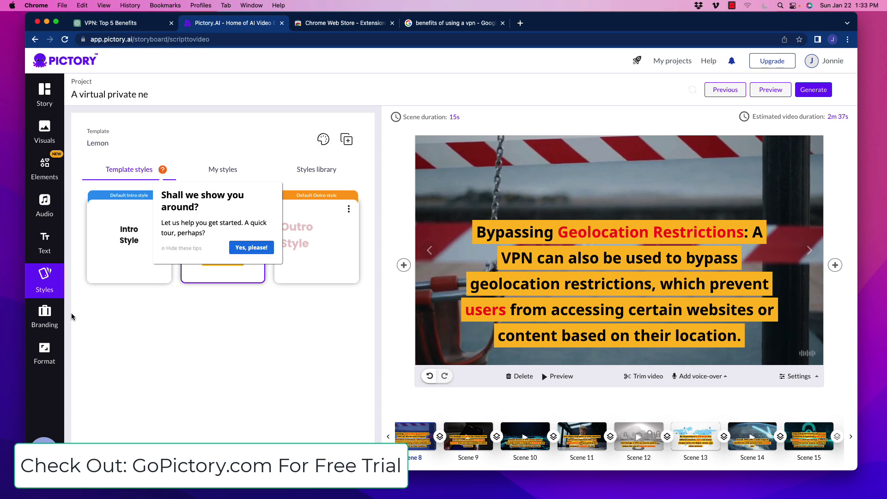
{"action": "left_click", "coordinate": [49, 322]}
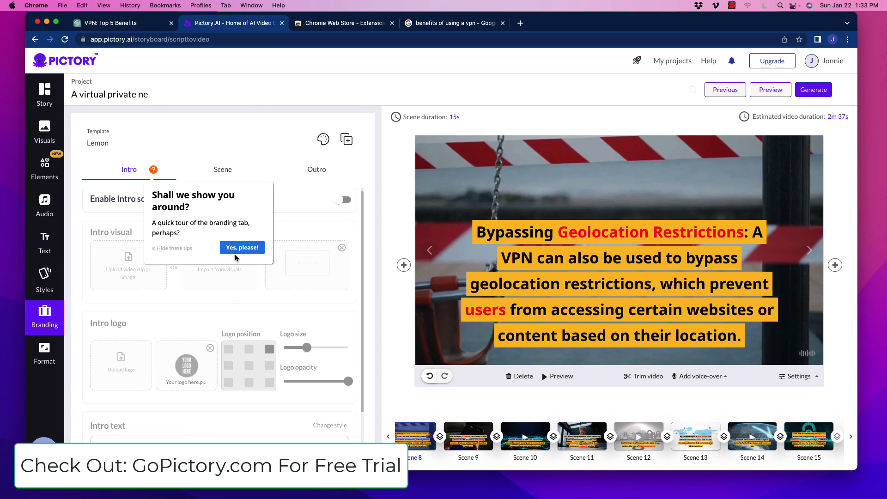
{"action": "left_click", "coordinate": [46, 351]}
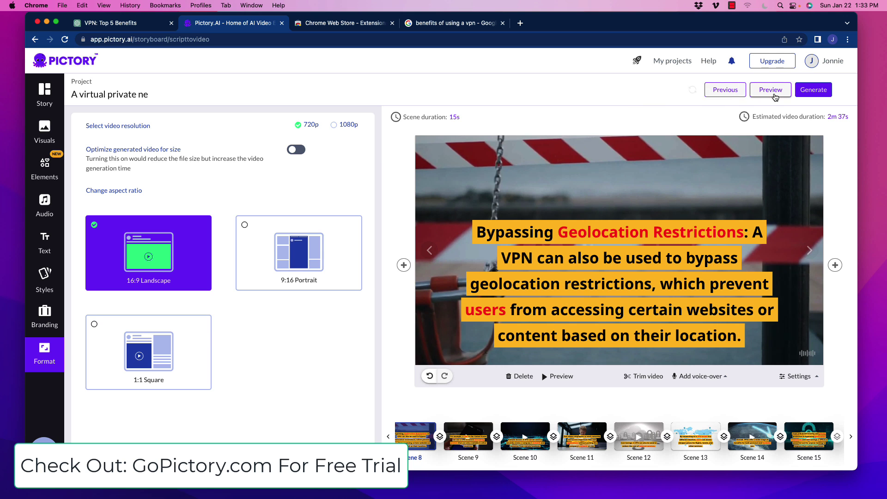
{"action": "mouse_move", "coordinate": [820, 90]}
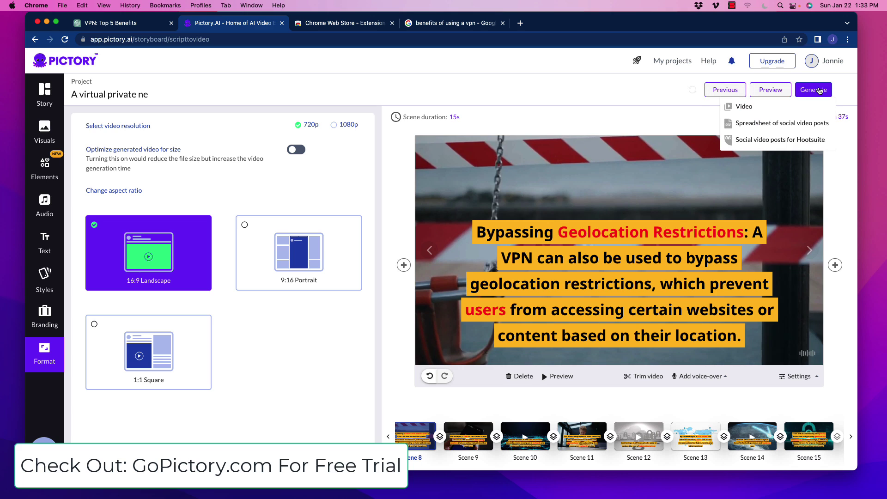